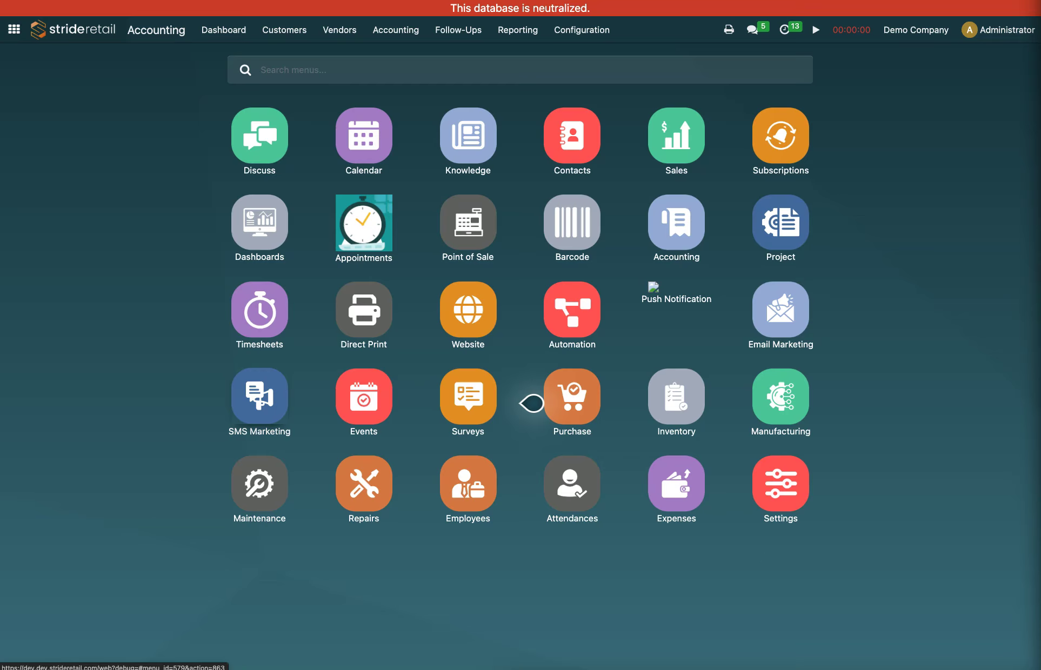
- Go from the home screen to Accounting's Configuration > Settings page
click(674, 232)
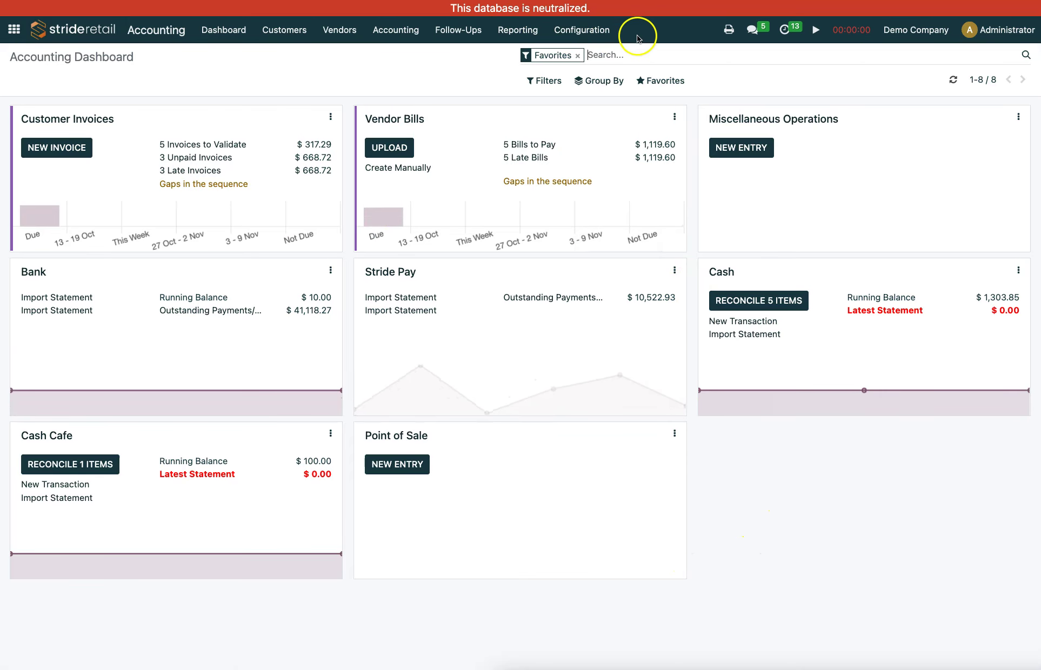
click(580, 32)
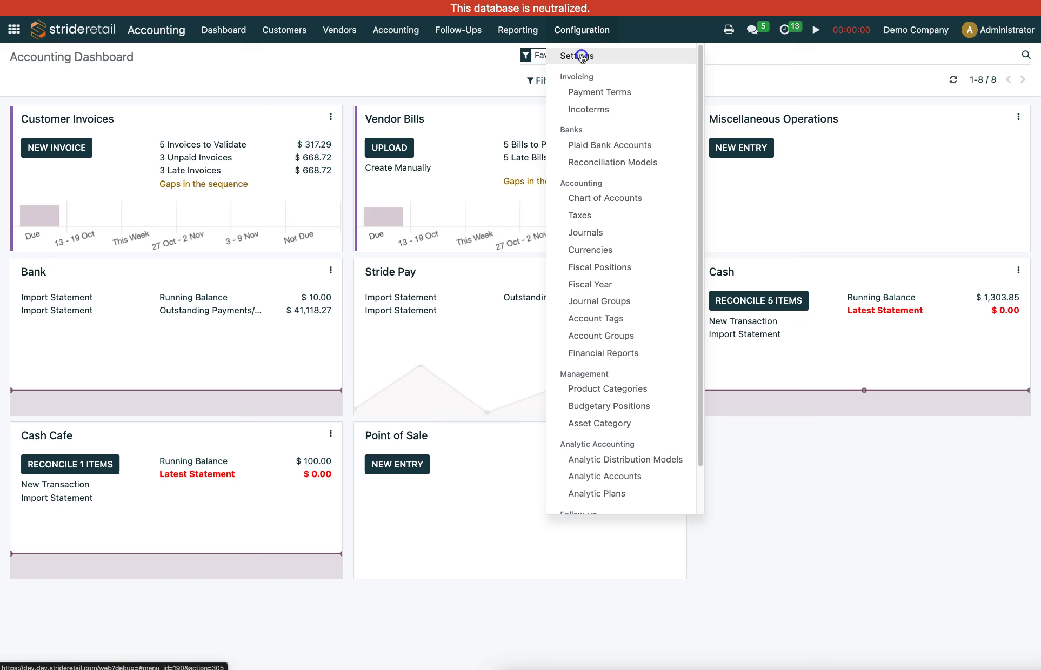
click(586, 56)
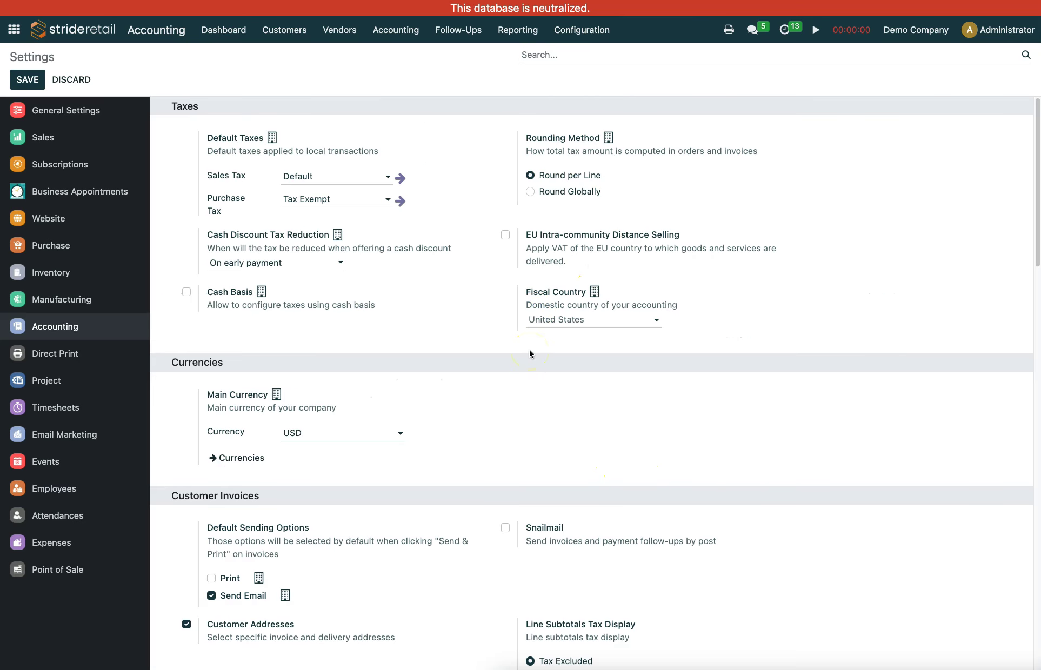
- Search the settings page for 'check' and scroll down to the US Check Printing section
key(ctrl+f)
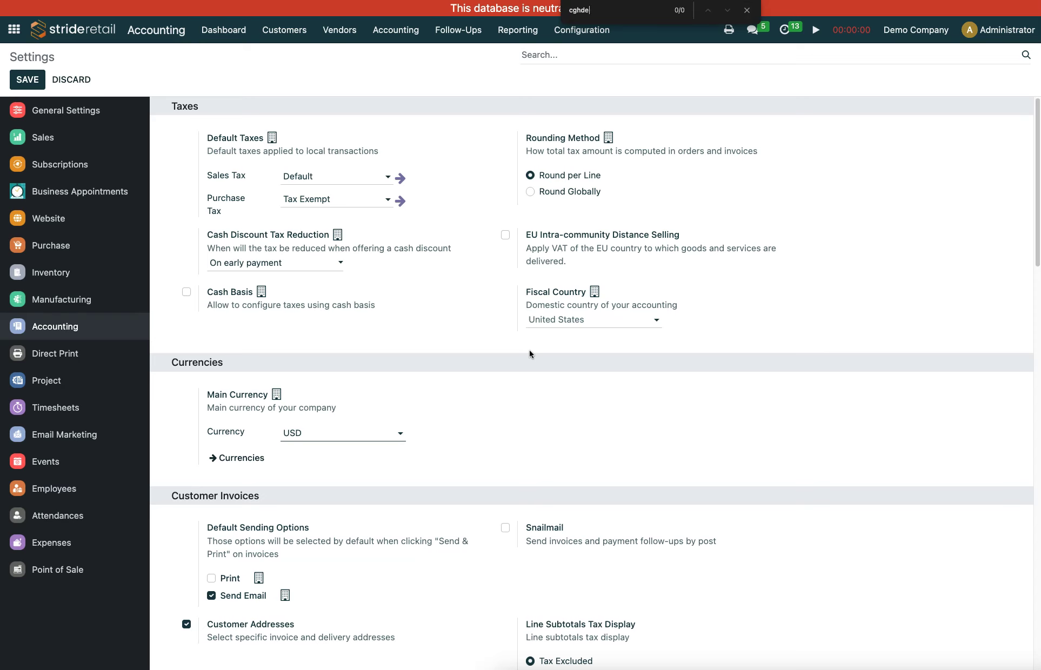
text(check)
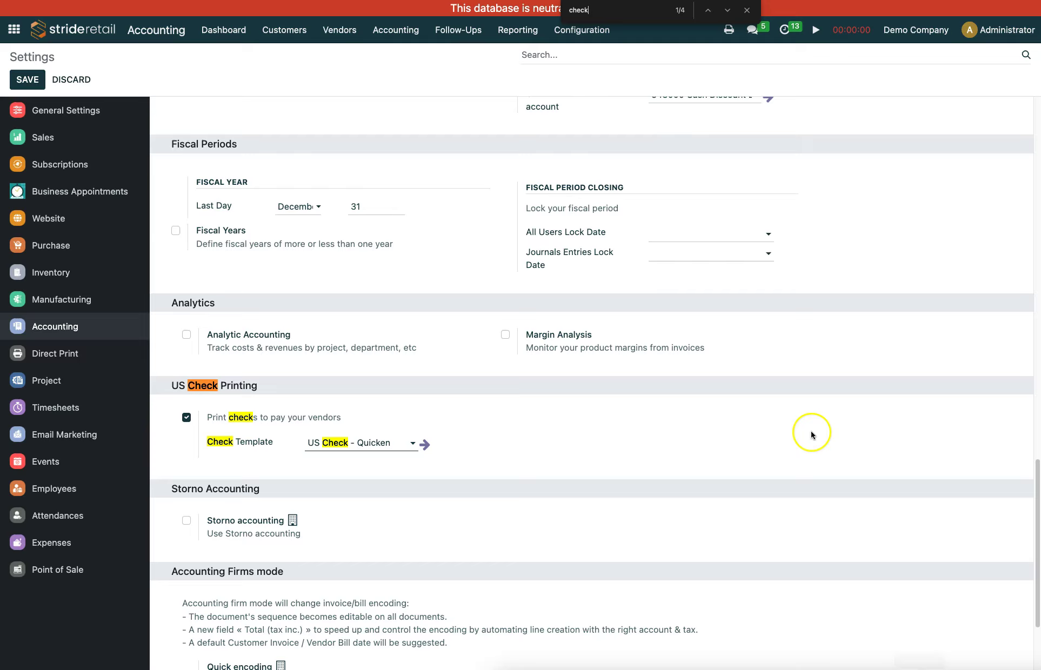
scroll(808, 432, down, 3)
scroll(805, 432, up, 7)
scroll(799, 433, up, 10)
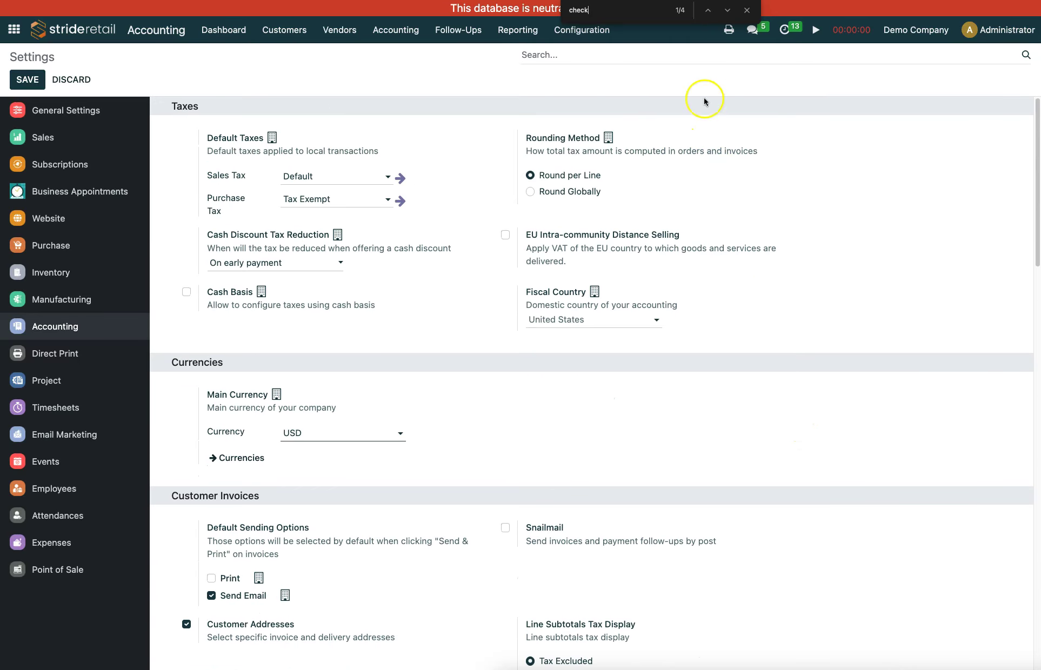
click(748, 12)
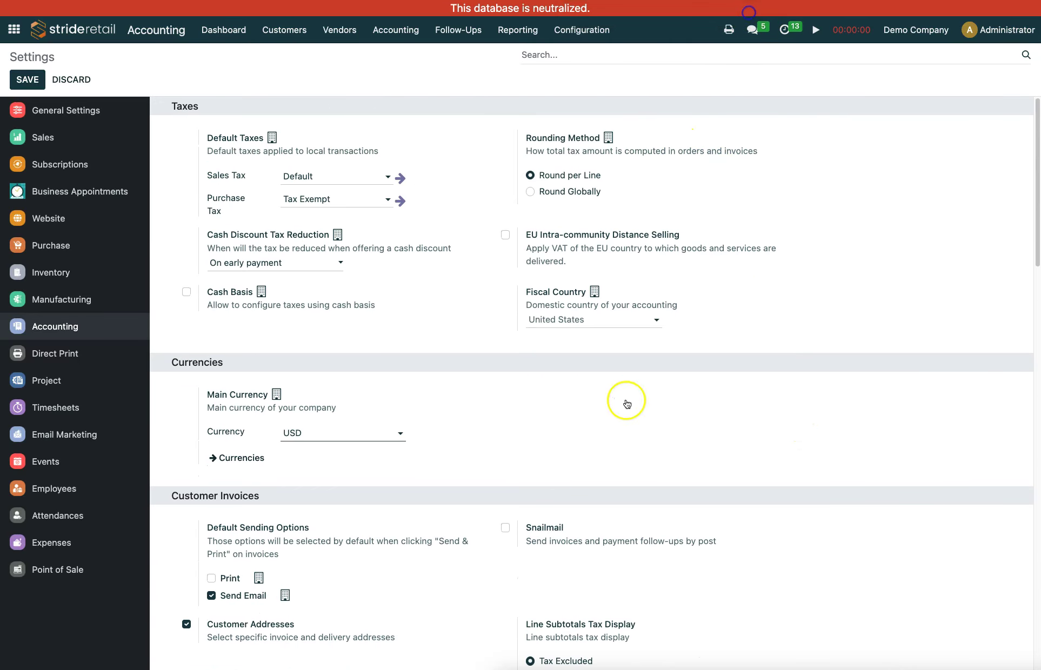
scroll(616, 379, down, 10)
scroll(614, 352, down, 8)
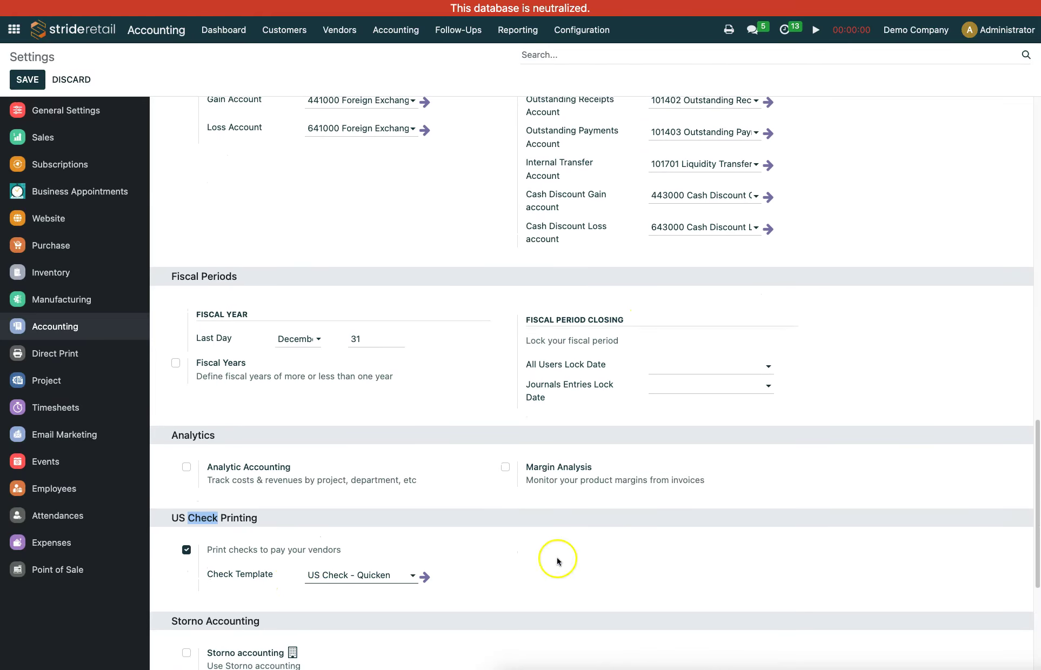
- Toggle vendor check printing off and back on, keeping US Check - Quicken as the check template
click(588, 560)
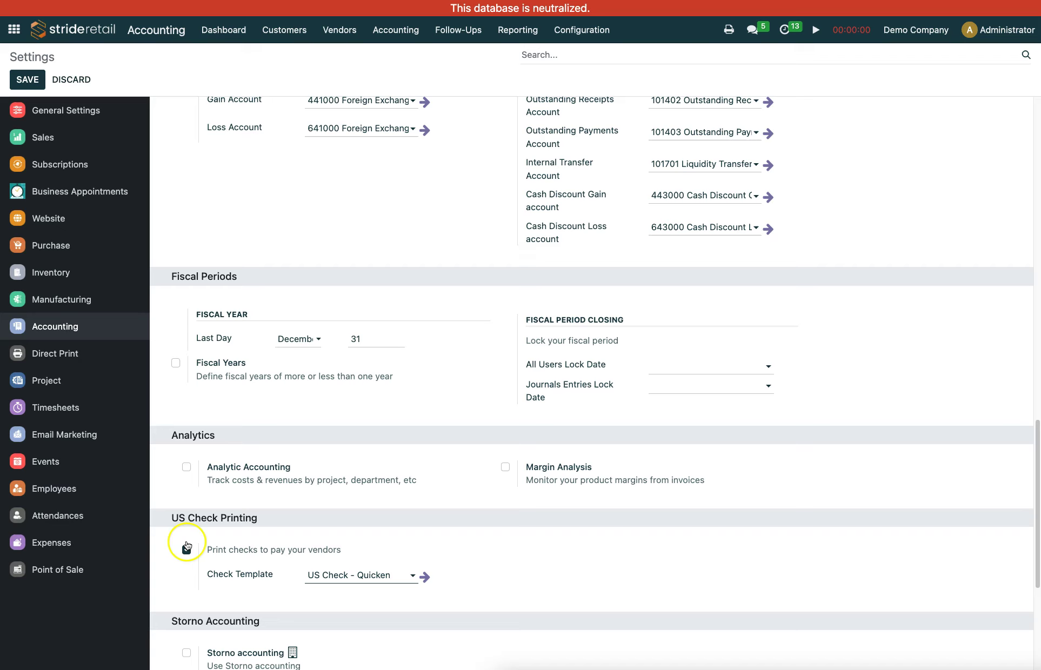
click(196, 550)
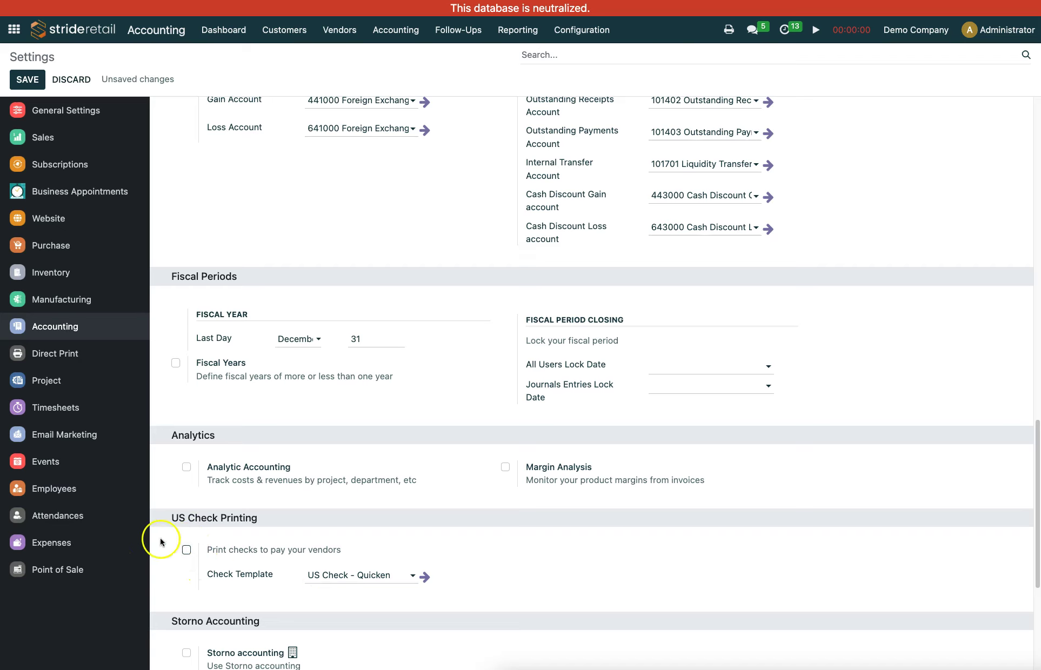
click(187, 550)
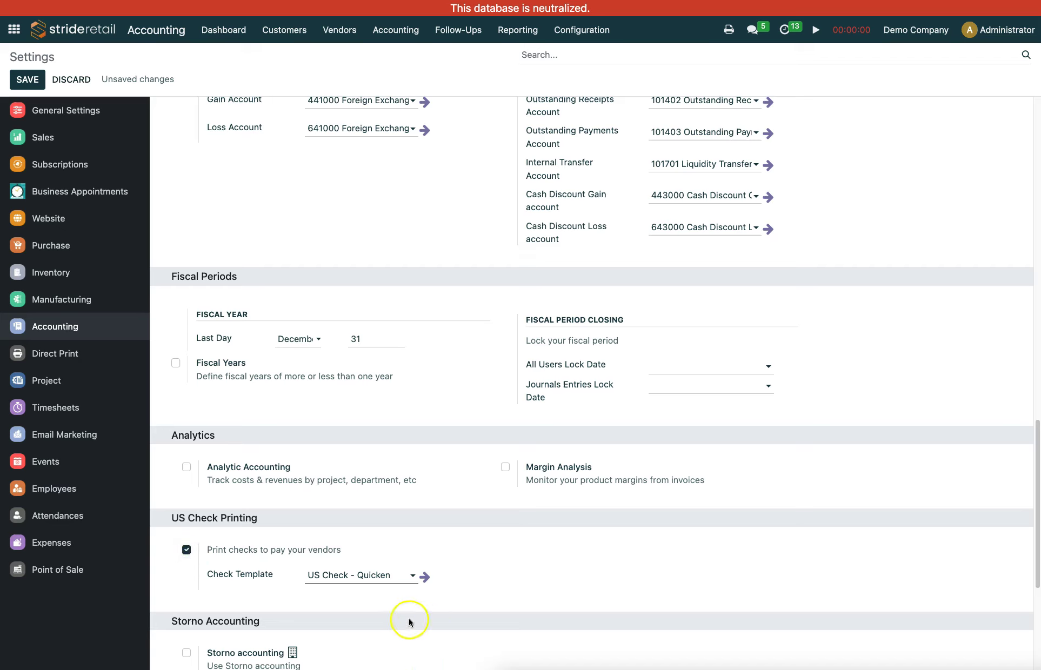
click(395, 576)
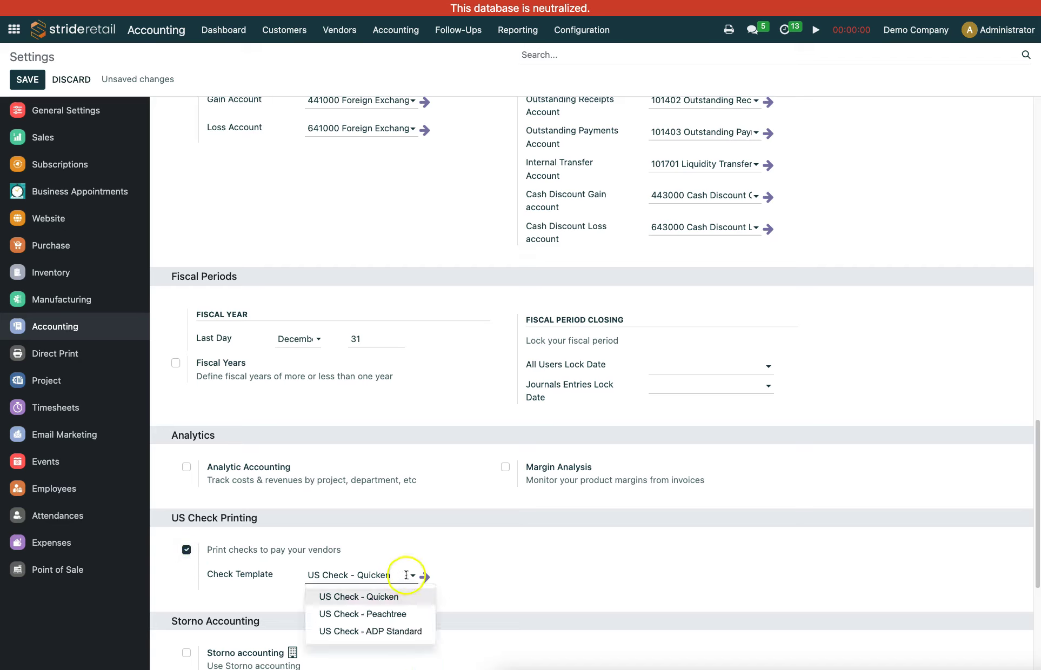
click(516, 570)
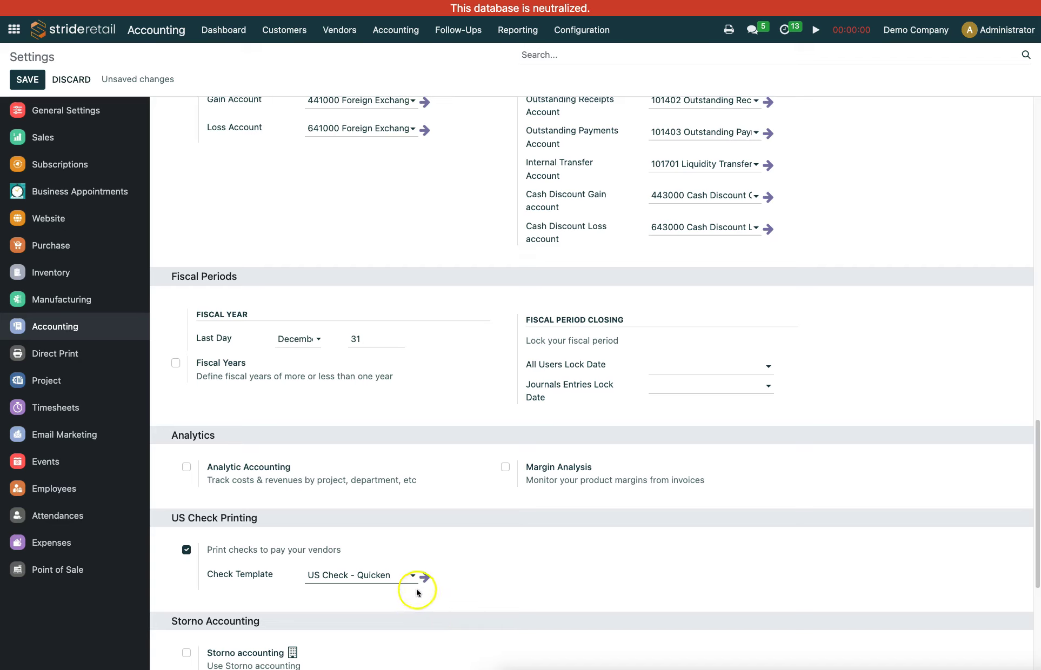
click(391, 577)
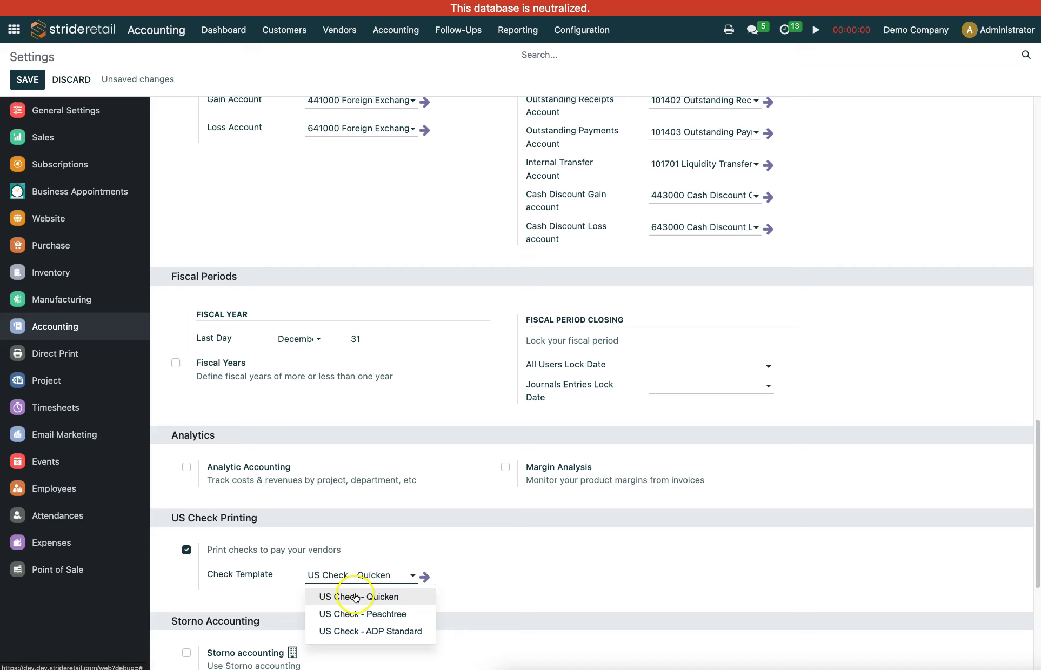
click(573, 590)
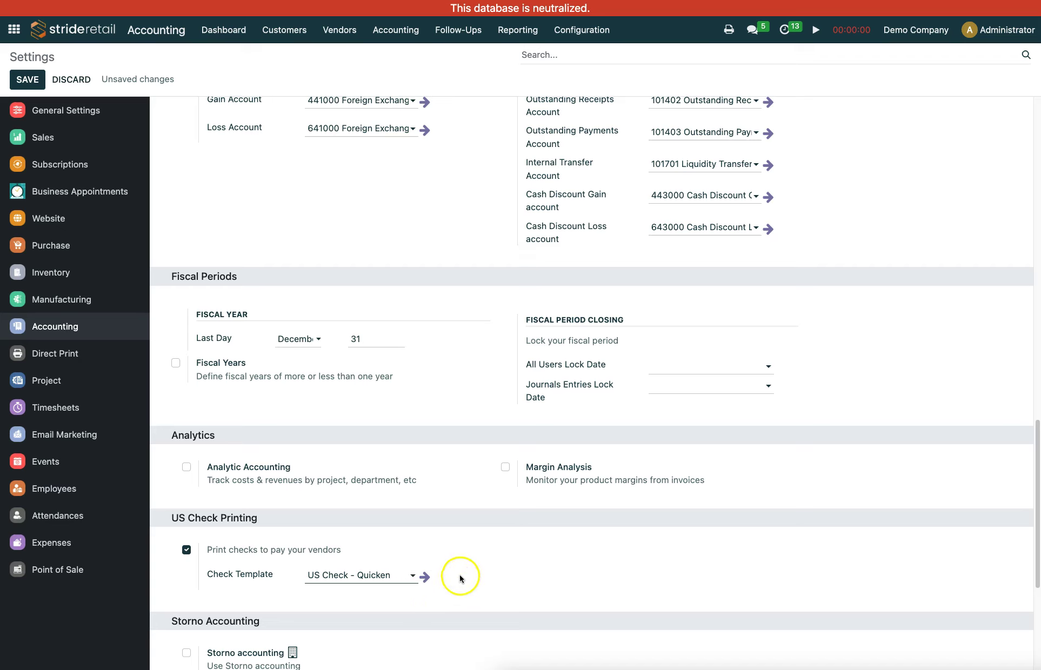
- Save the settings and open the US Check - Quicken template record
click(426, 578)
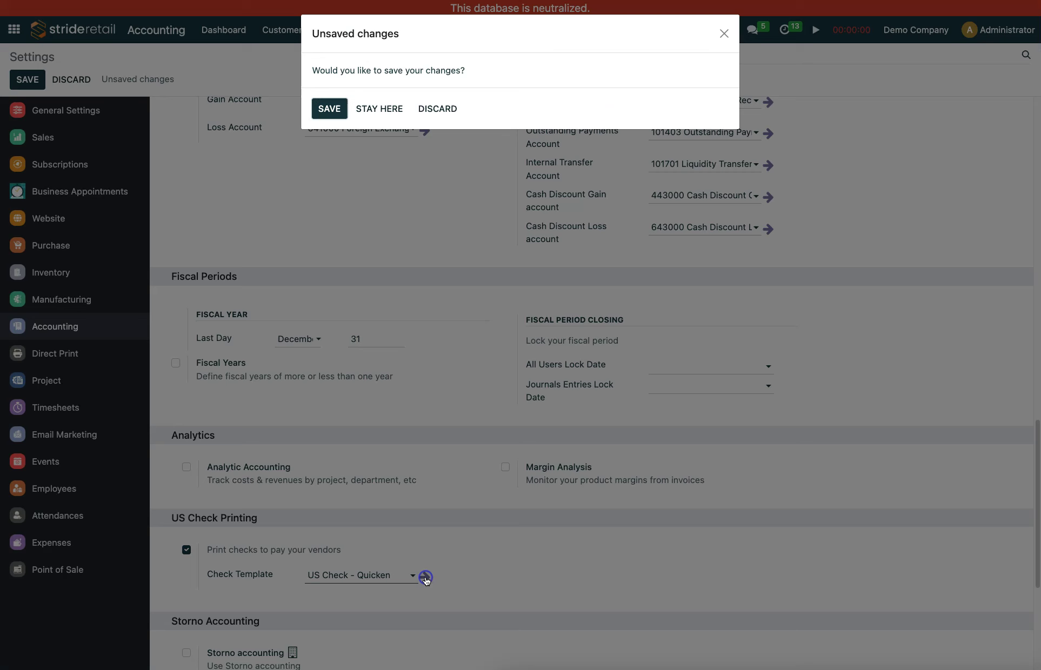
click(328, 110)
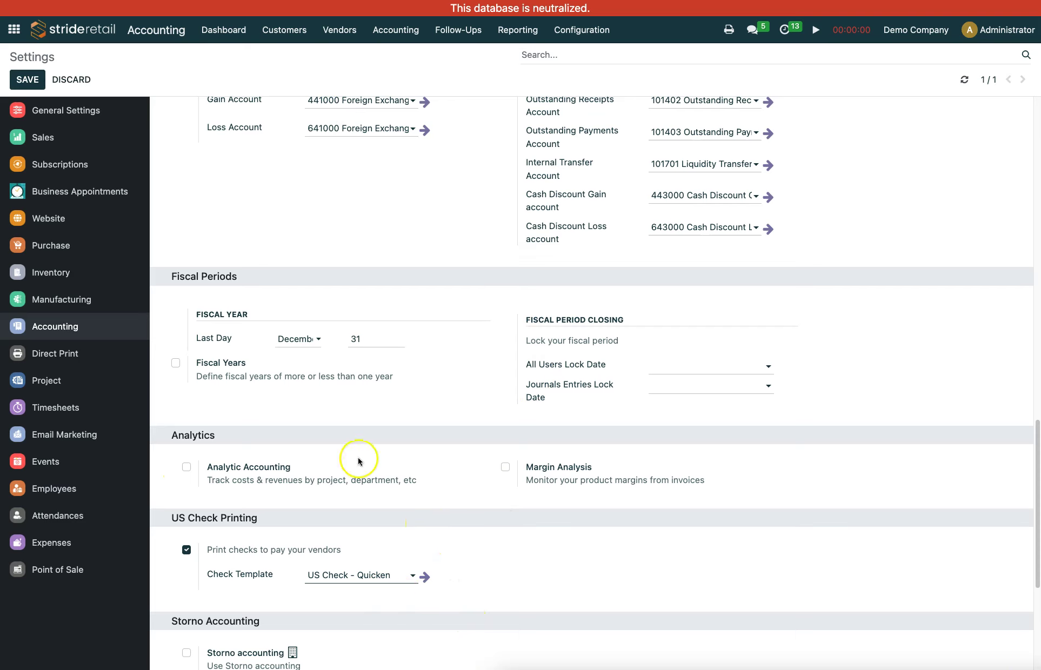
click(426, 577)
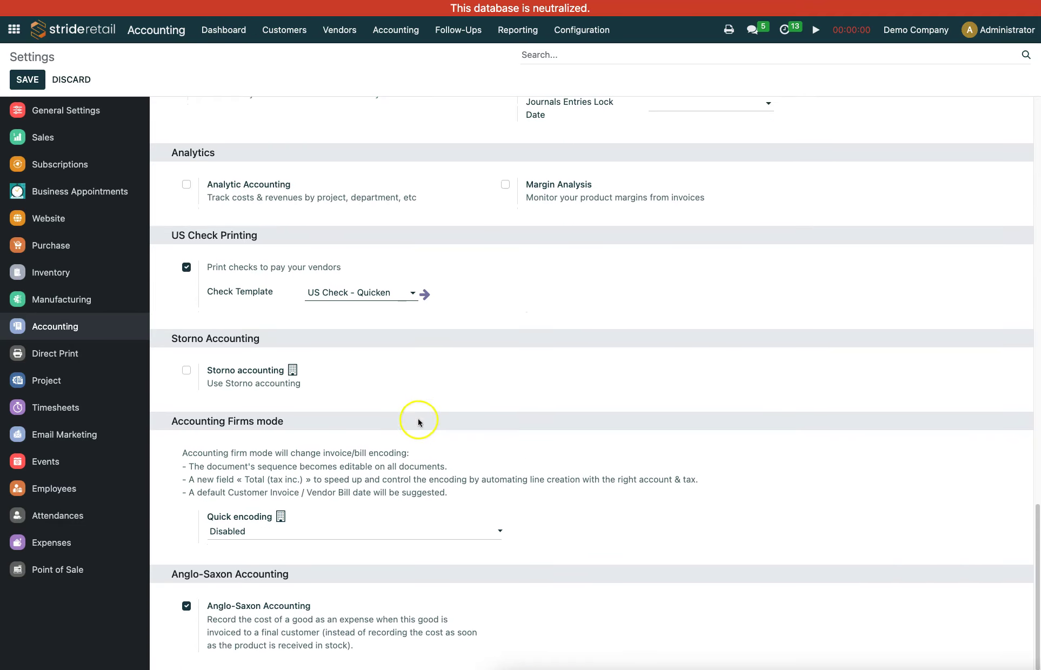
scroll(434, 319, up, 2)
click(425, 403)
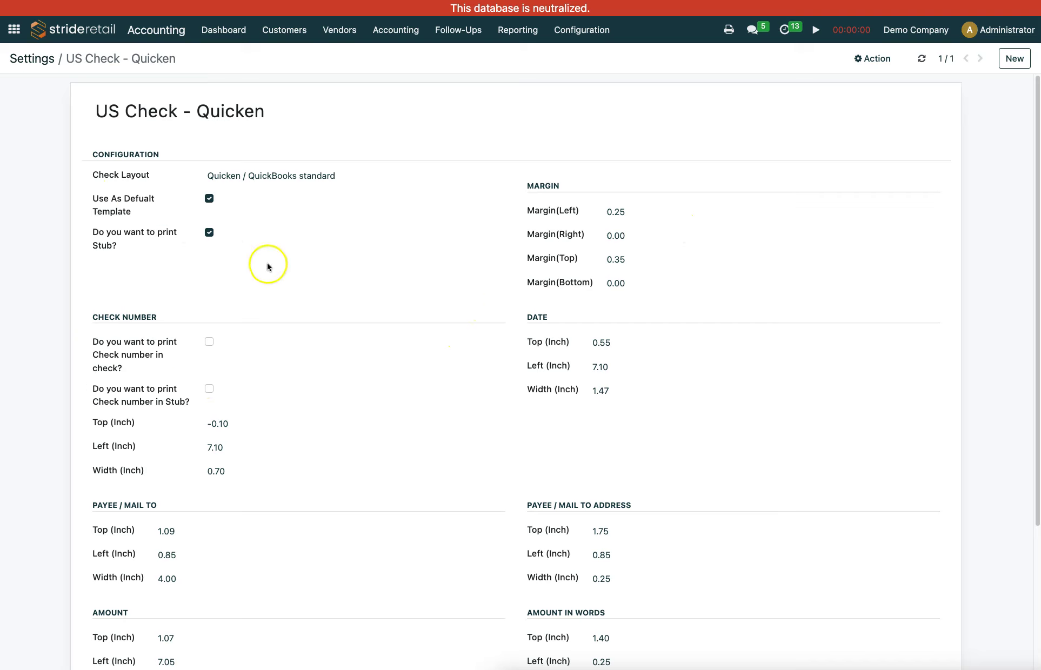
click(216, 235)
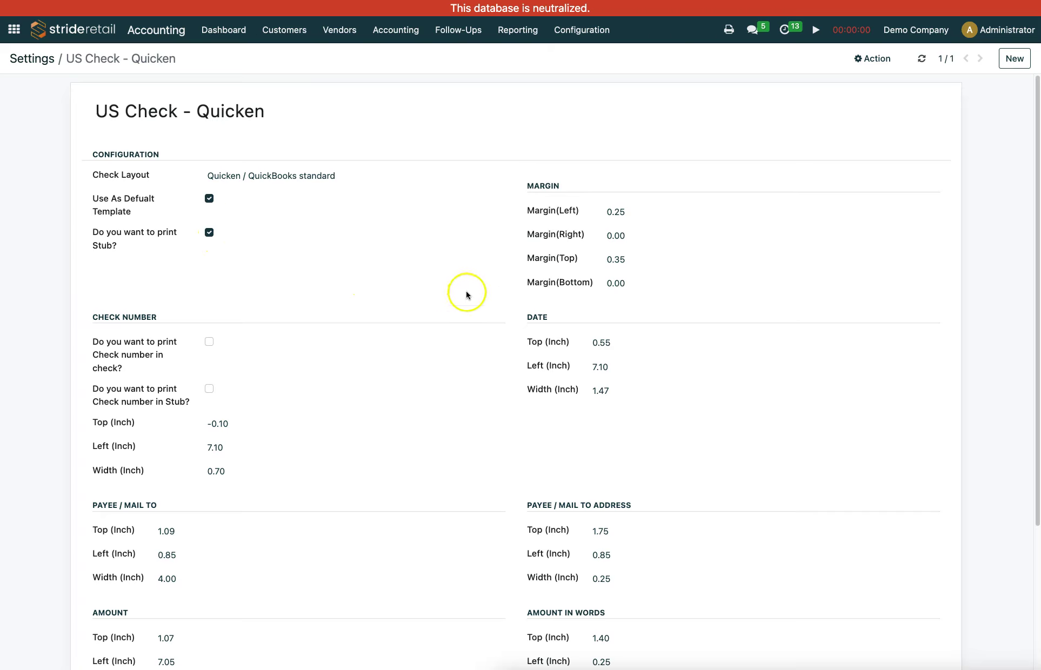
scroll(324, 302, down, 2)
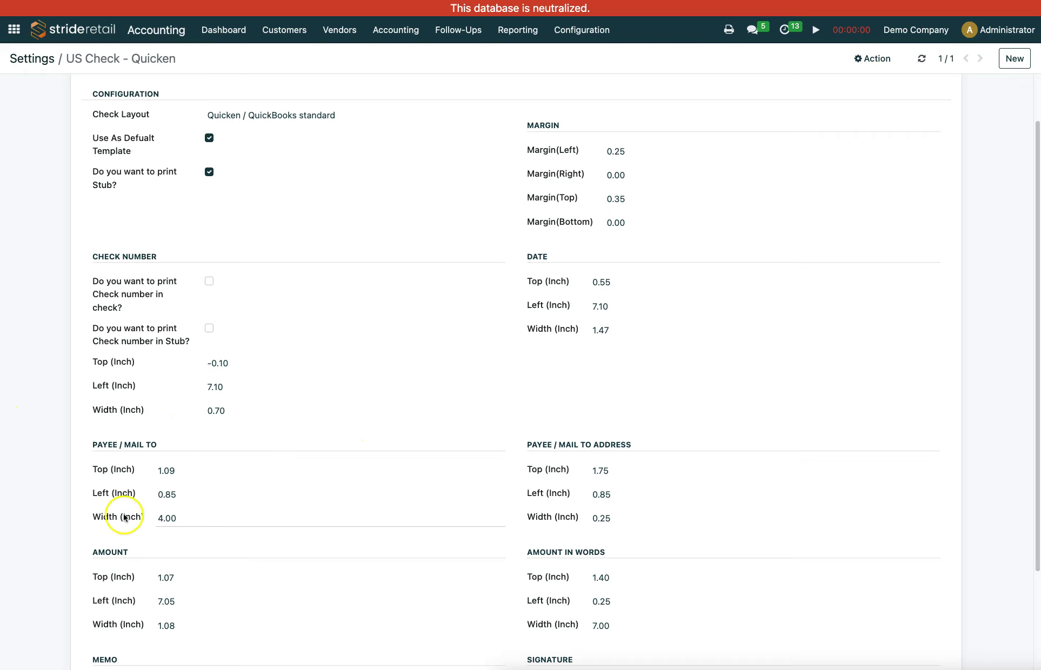
scroll(244, 394, down, 2)
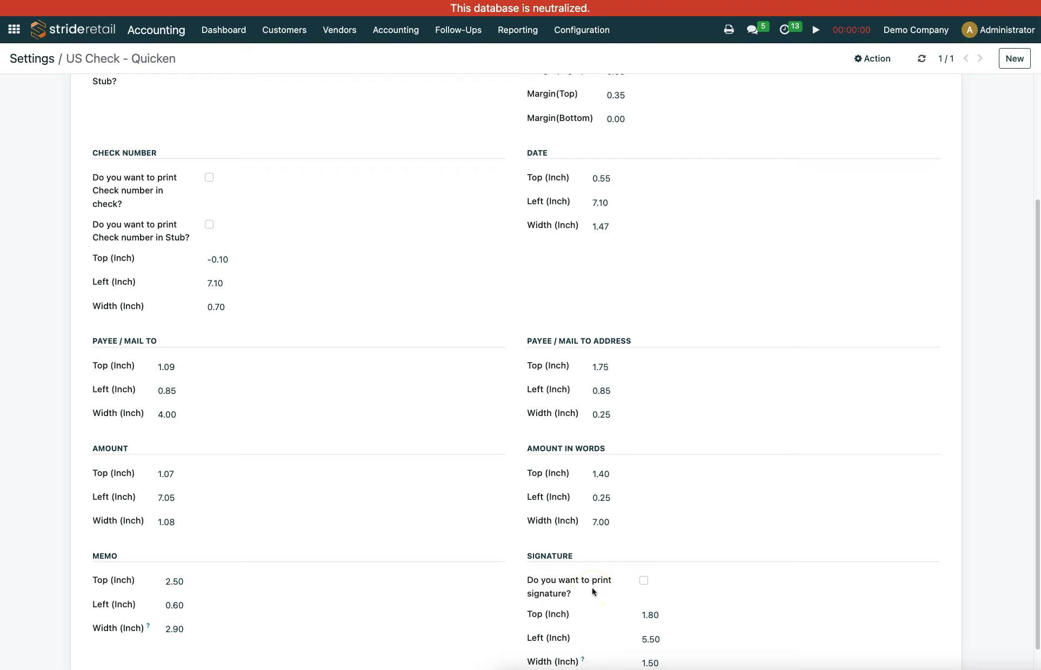
scroll(611, 507, down, 1)
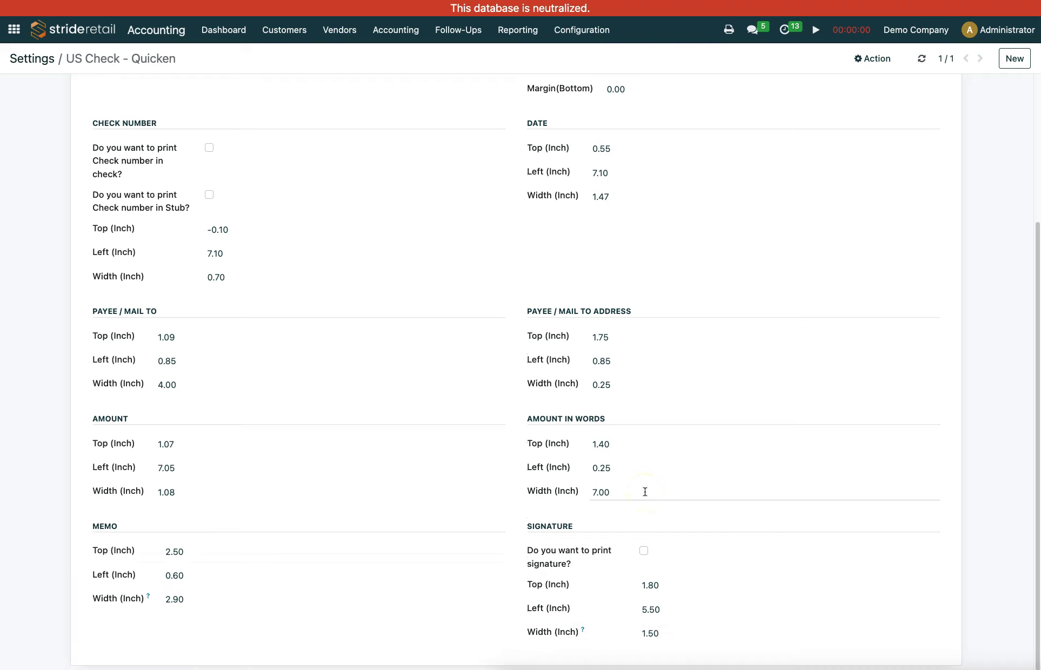
scroll(666, 357, up, 4)
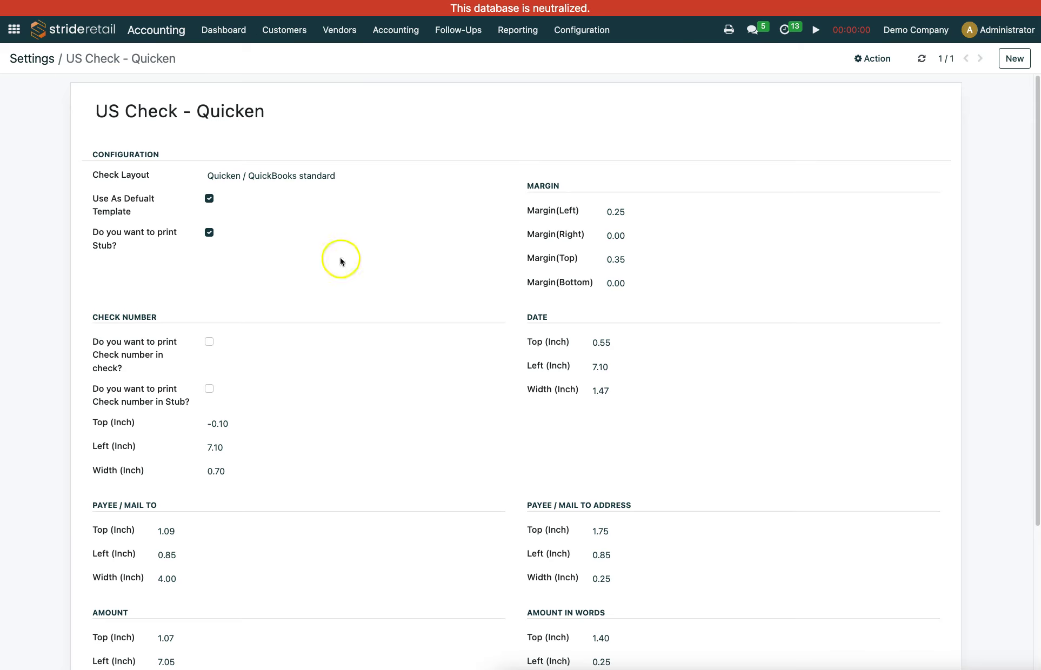
- Review the template's layout fields, including the payee address top position
scroll(639, 288, down, 2)
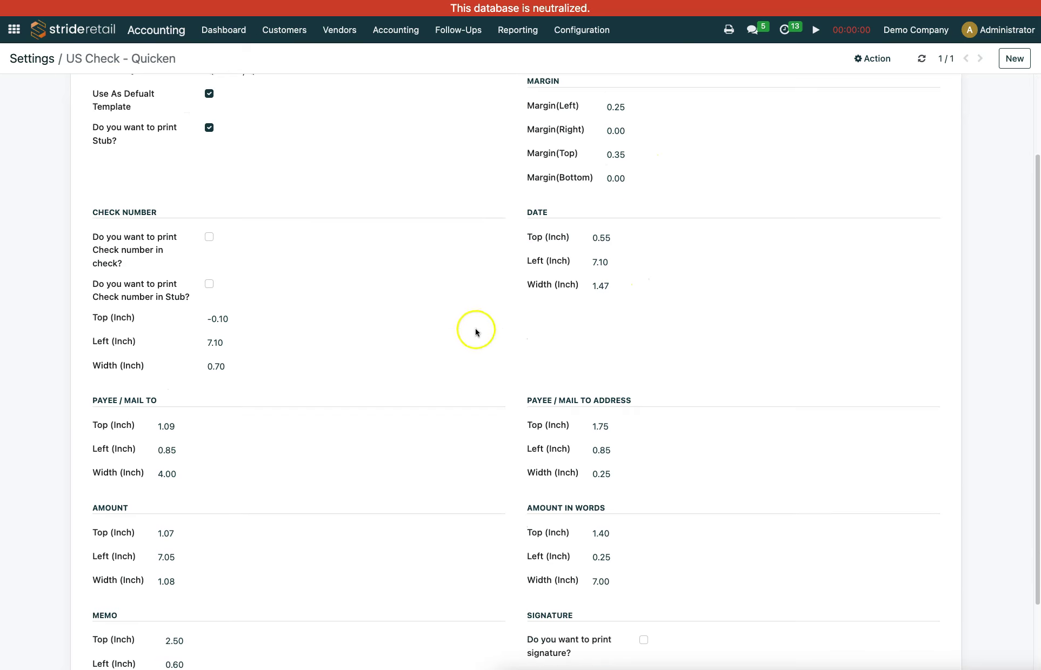
scroll(486, 318, up, 2)
scroll(513, 529, down, 4)
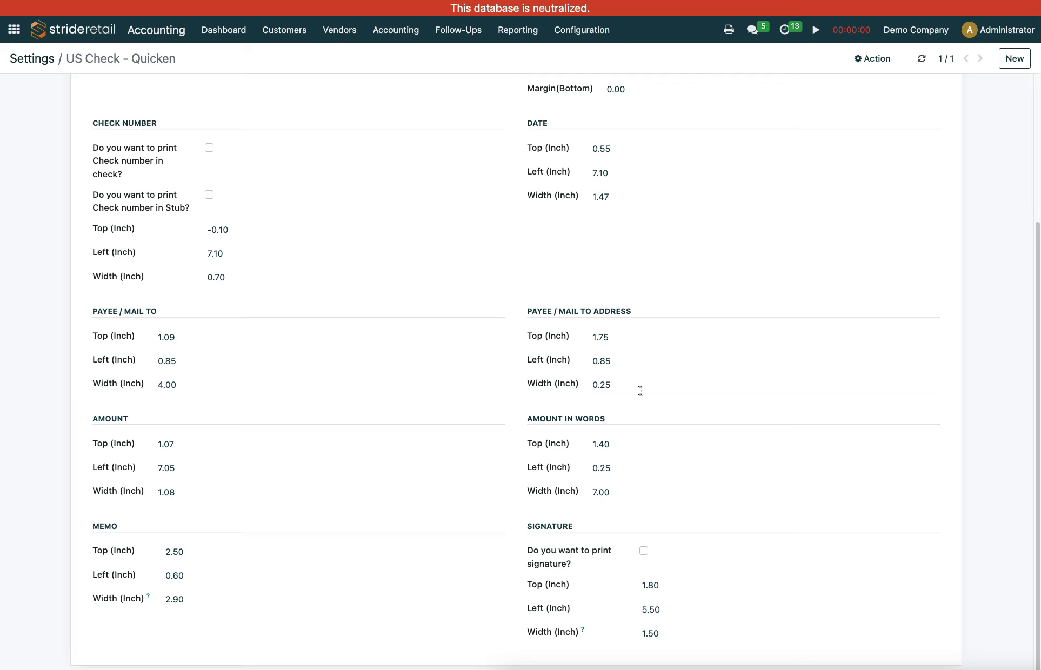
click(565, 324)
click(597, 340)
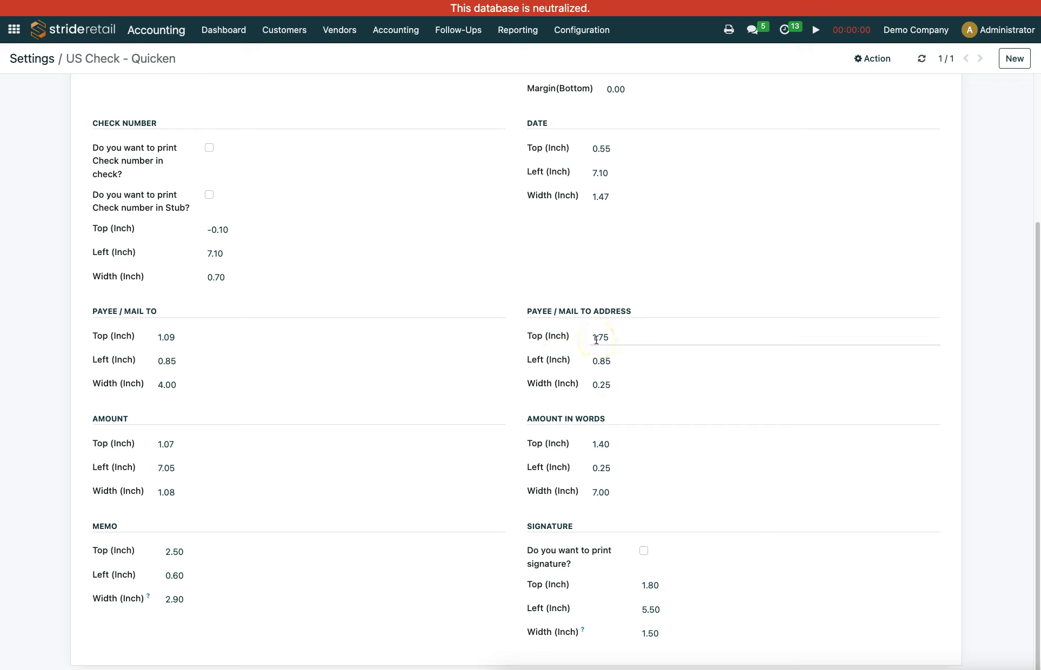
- Tick and untick 'print signature?', then discard the unsaved template change
scroll(621, 297, up, 5)
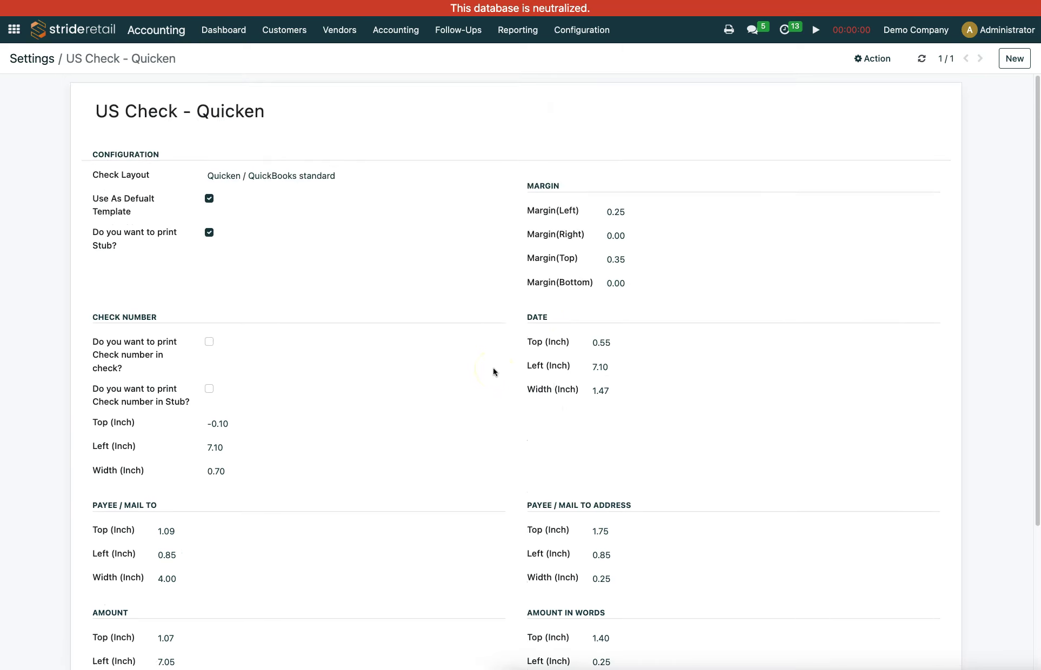
scroll(400, 304, down, 5)
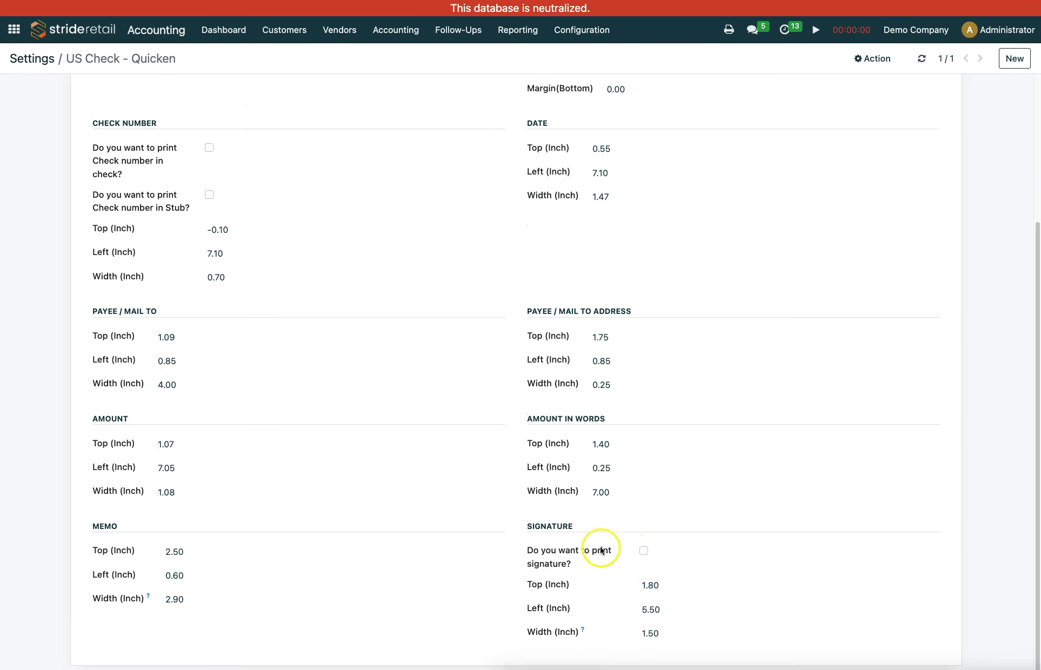
click(644, 552)
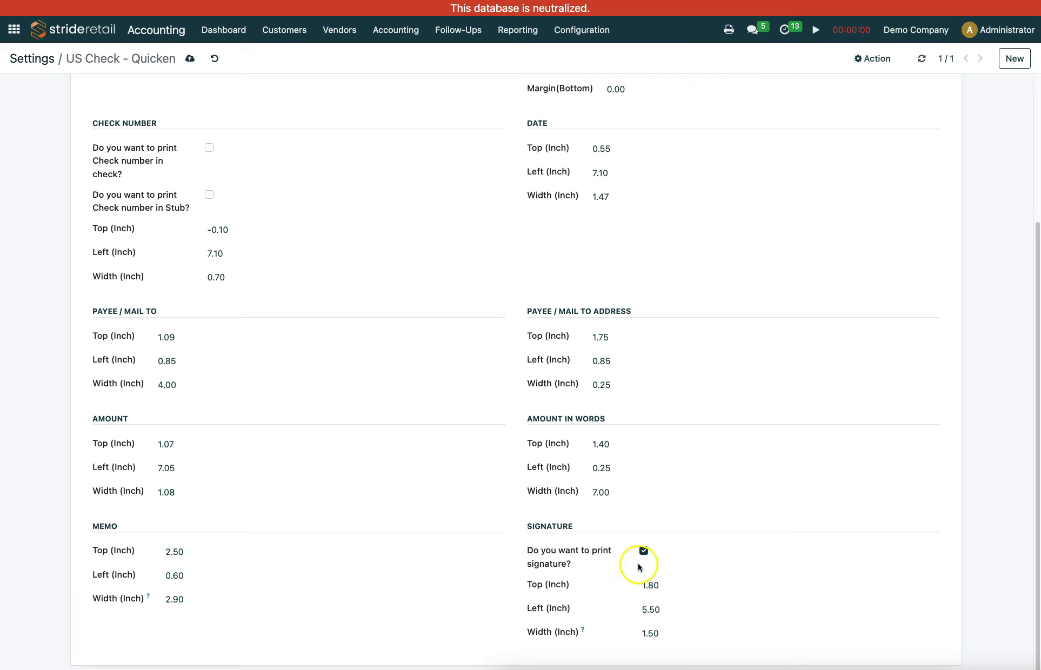
click(643, 552)
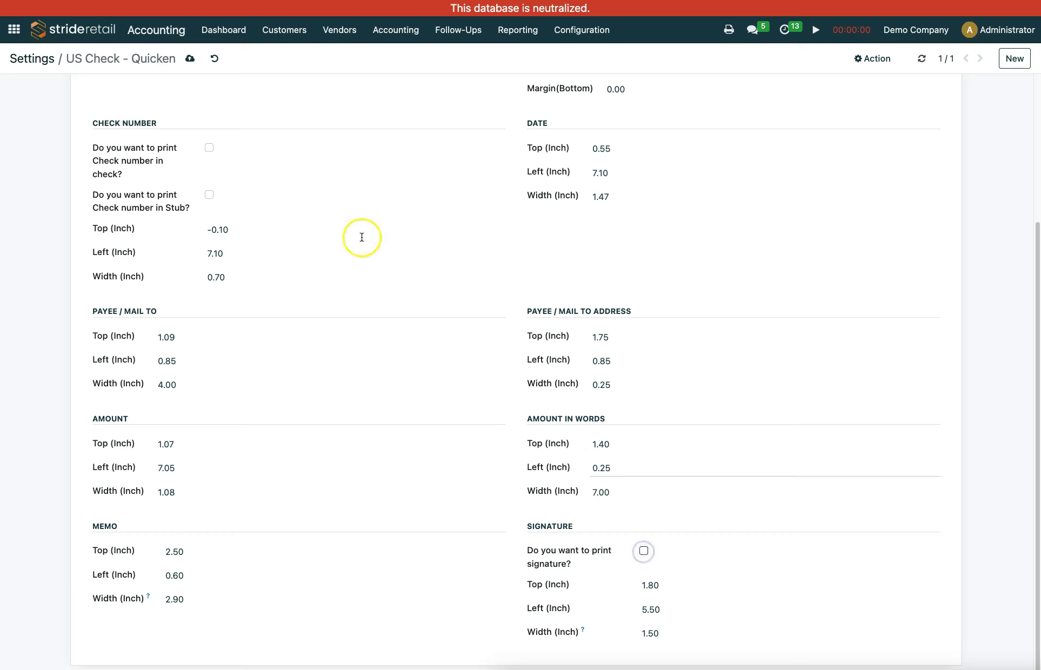
click(214, 63)
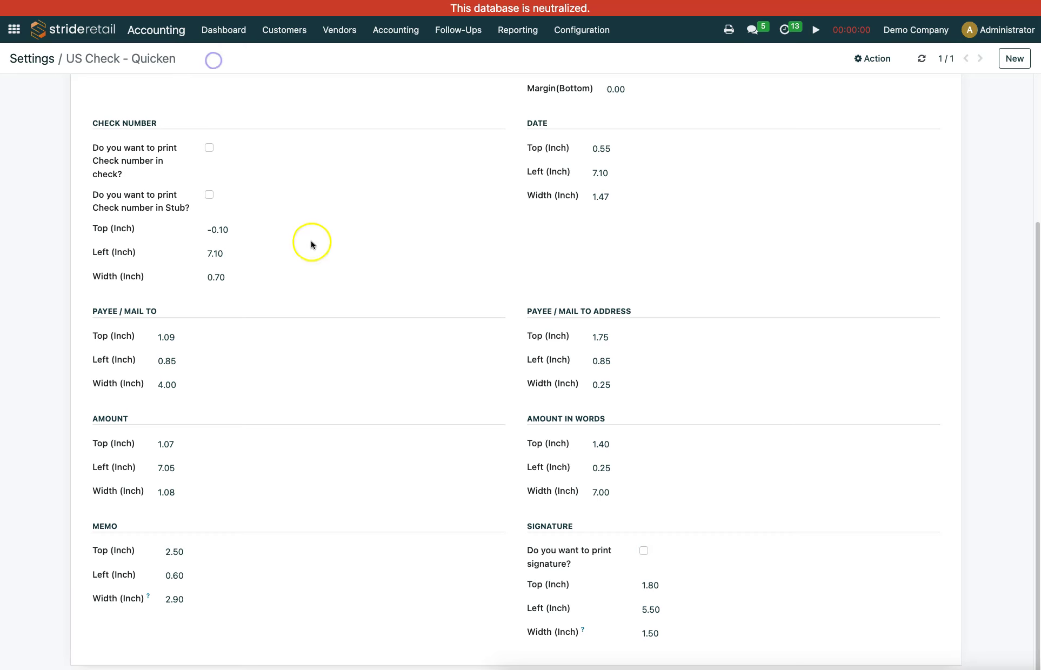
- Open the Demo Company record from Settings > Users & Companies > Companies
click(26, 59)
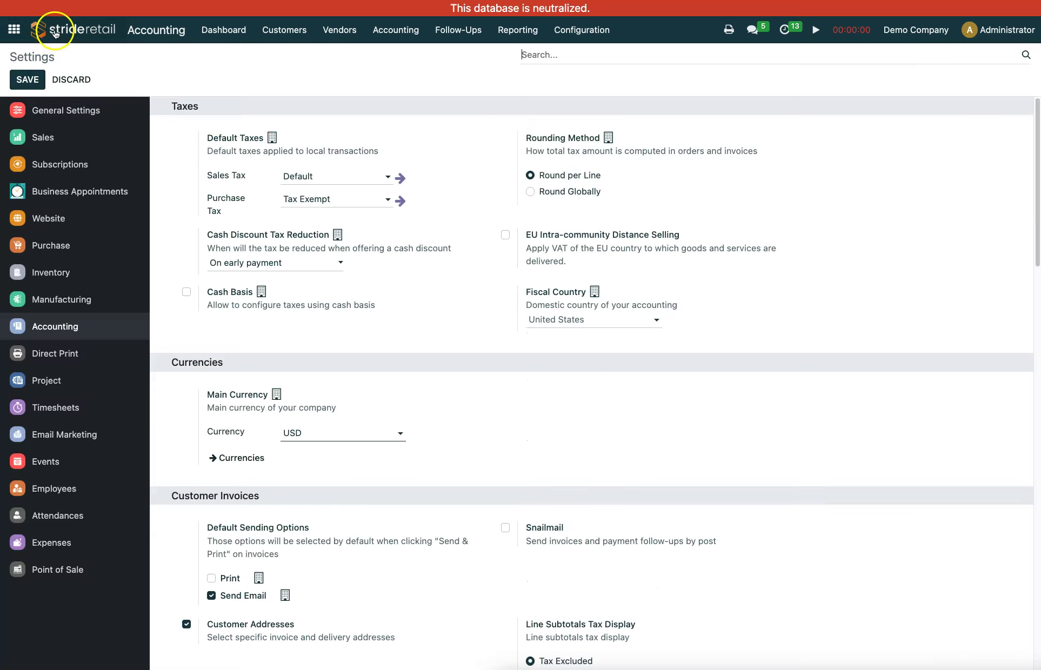
click(14, 29)
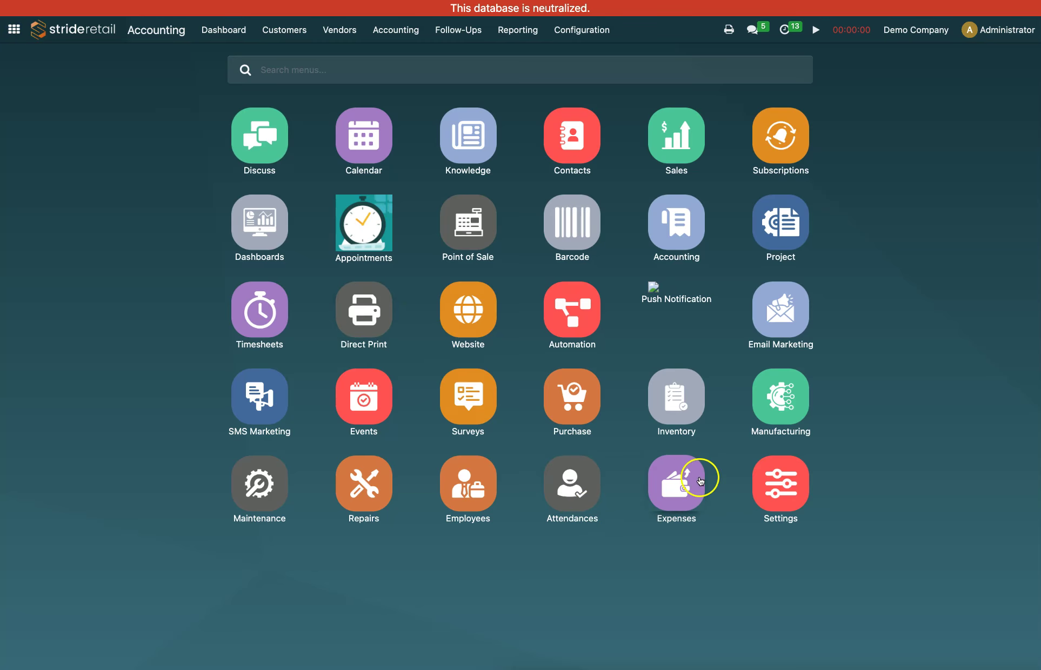
click(781, 488)
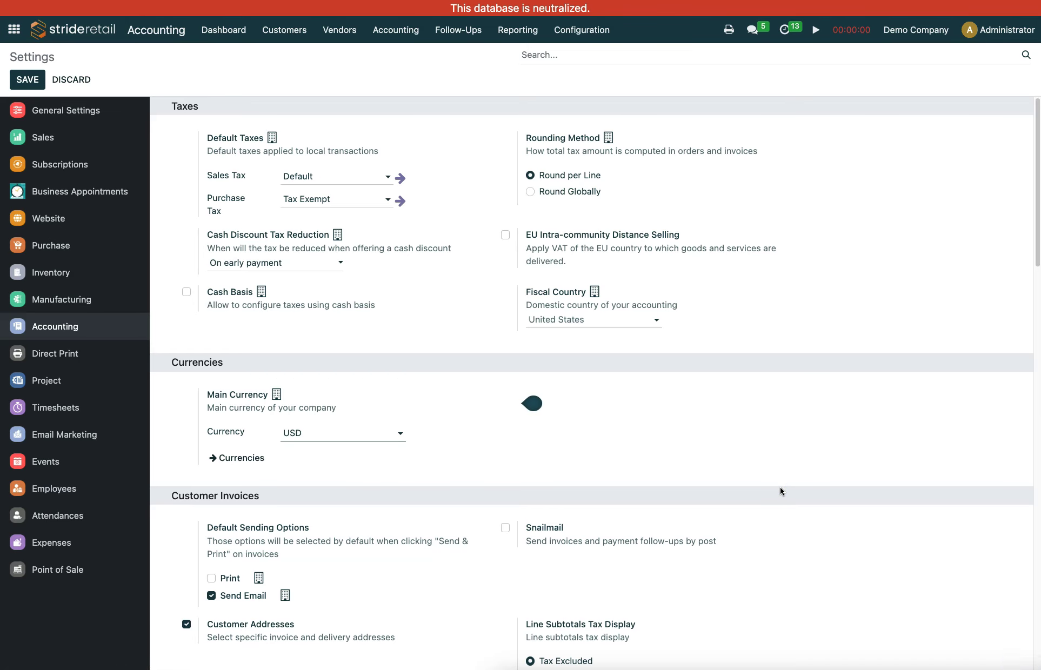
click(310, 35)
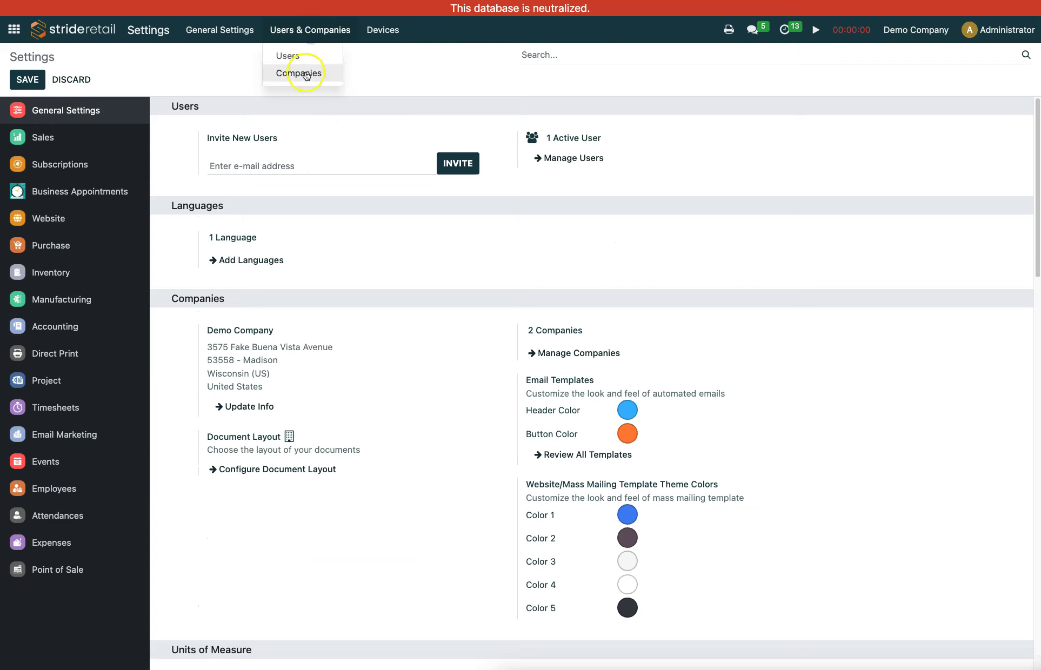
click(302, 75)
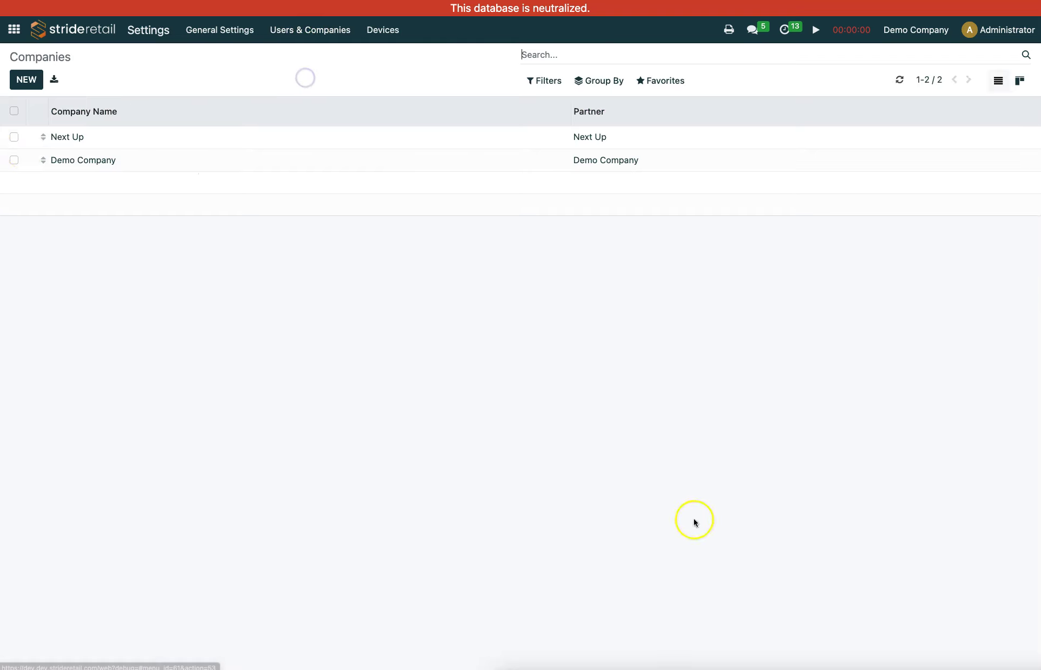
click(83, 162)
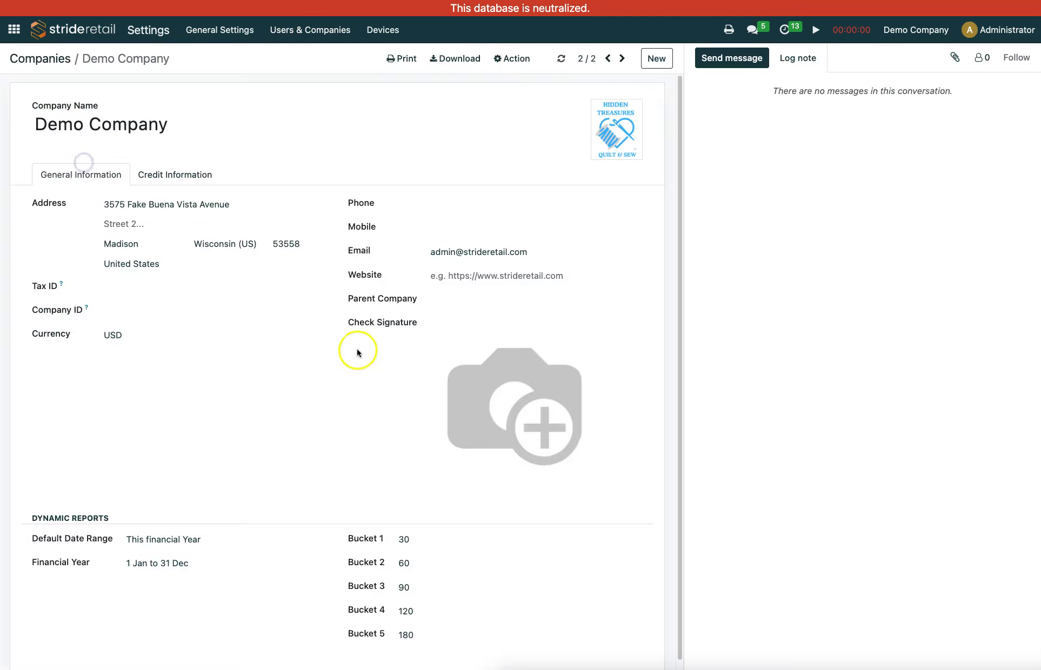